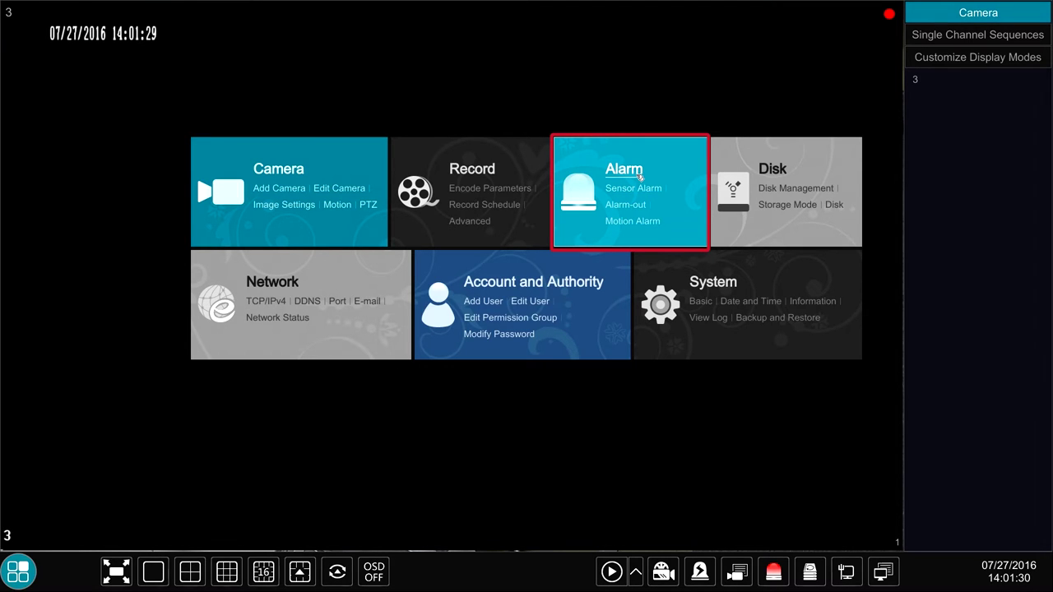
- In Alarm settings, switch AlarmOut1's schedule to 24x5, restore 24x7, and move to Edit Schedules
click(639, 176)
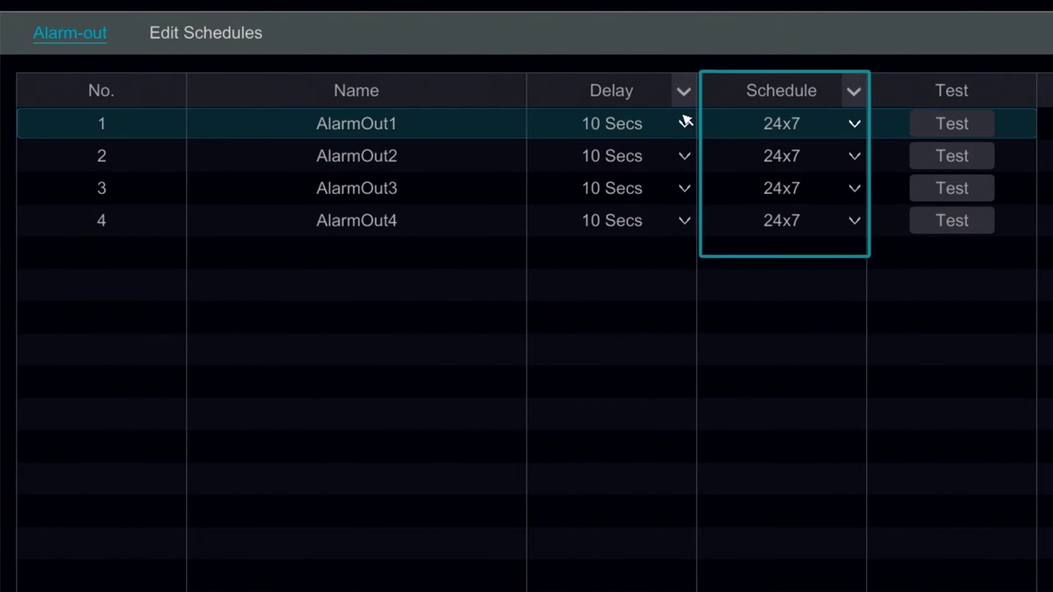
click(803, 134)
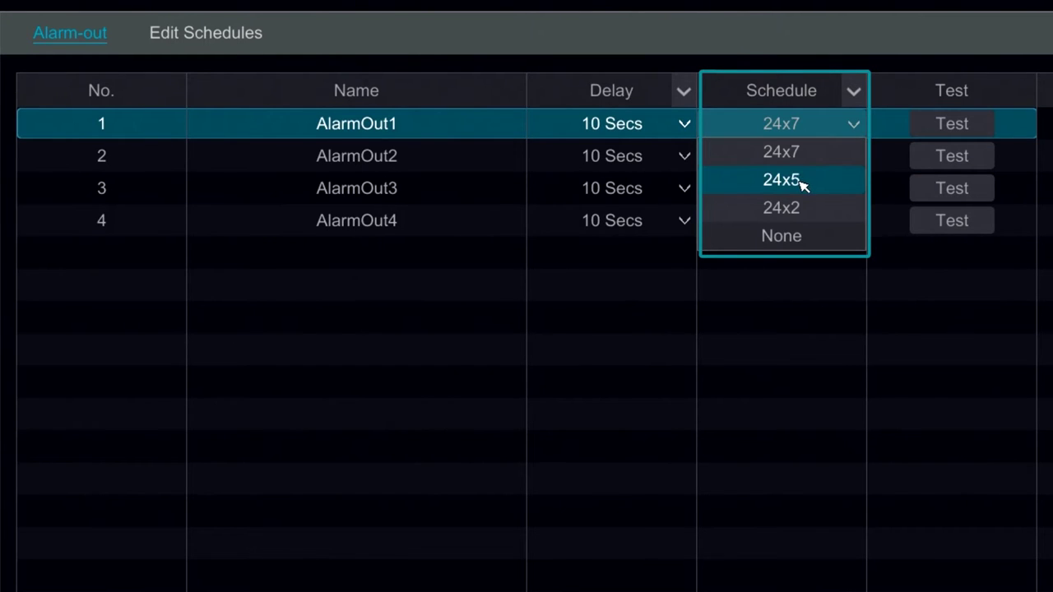
click(801, 184)
click(817, 127)
click(818, 153)
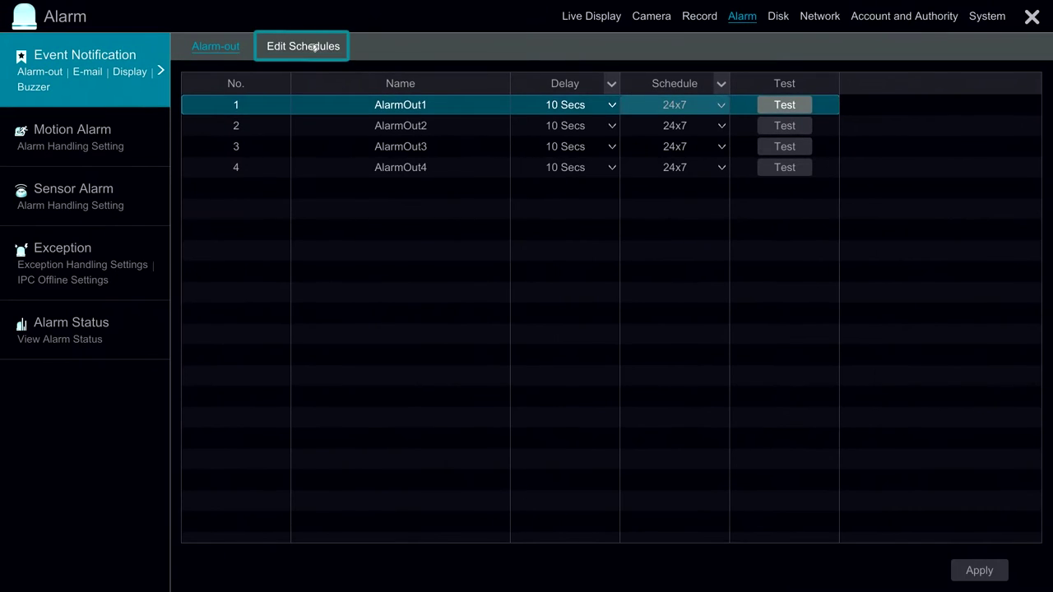
click(210, 32)
- Preview the weekly hours of the 24x7, 24x5 and 24x2 schedules, then go to E-mail notification
click(733, 144)
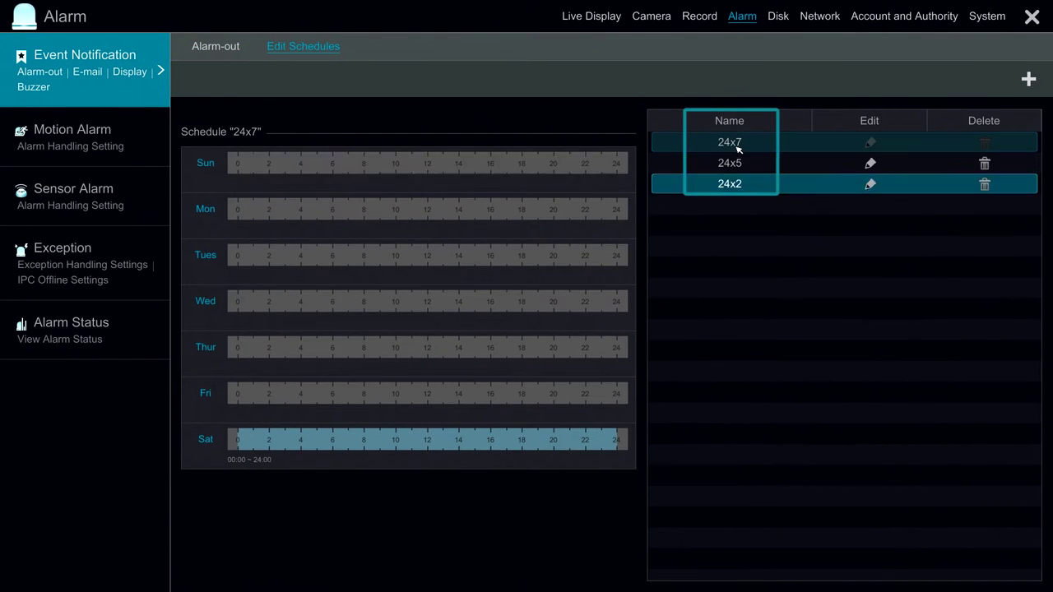
click(737, 164)
click(743, 144)
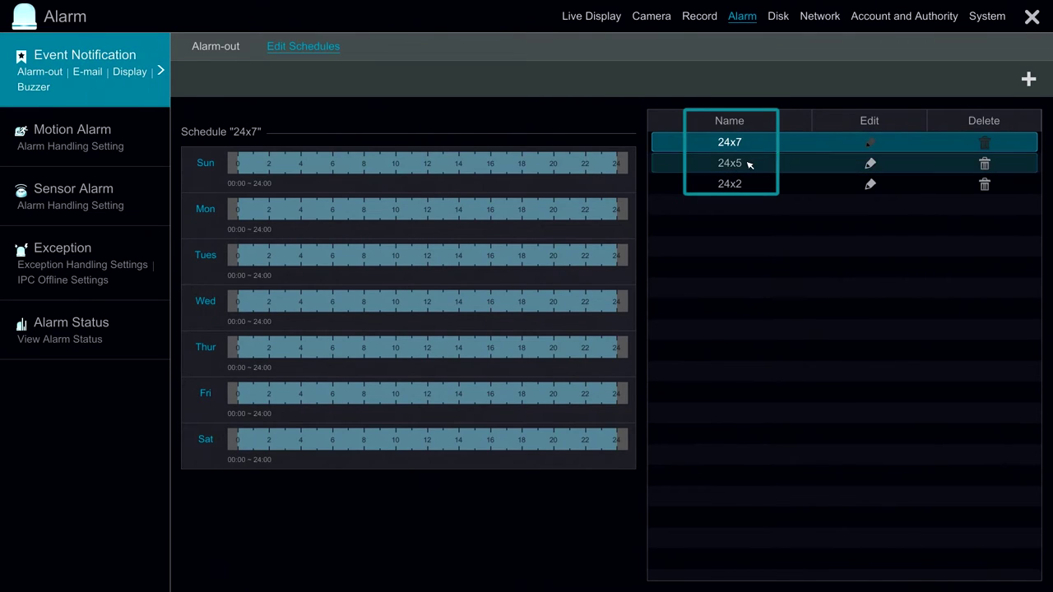
click(747, 164)
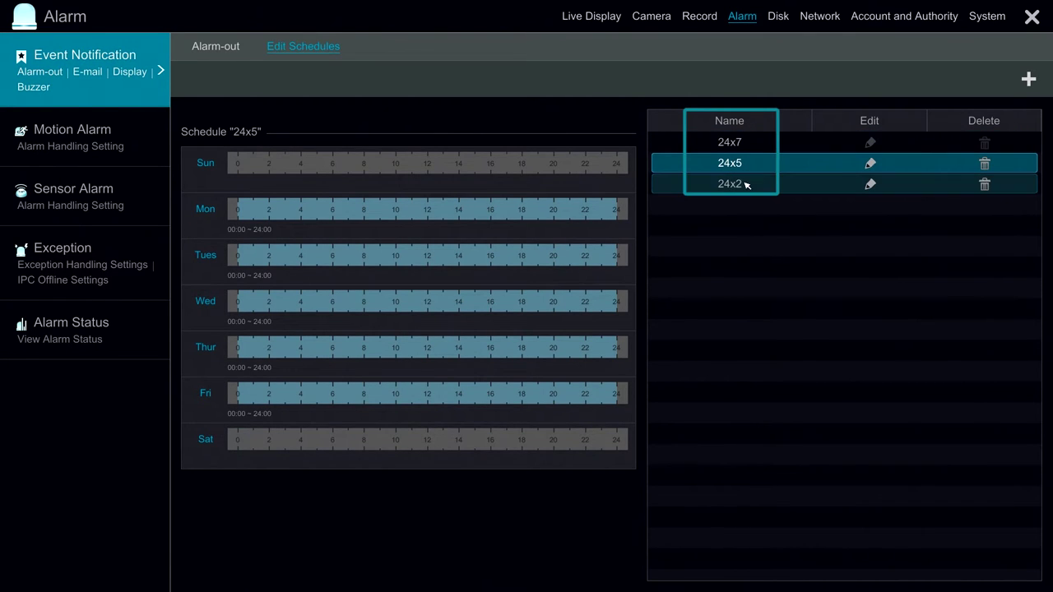
click(743, 184)
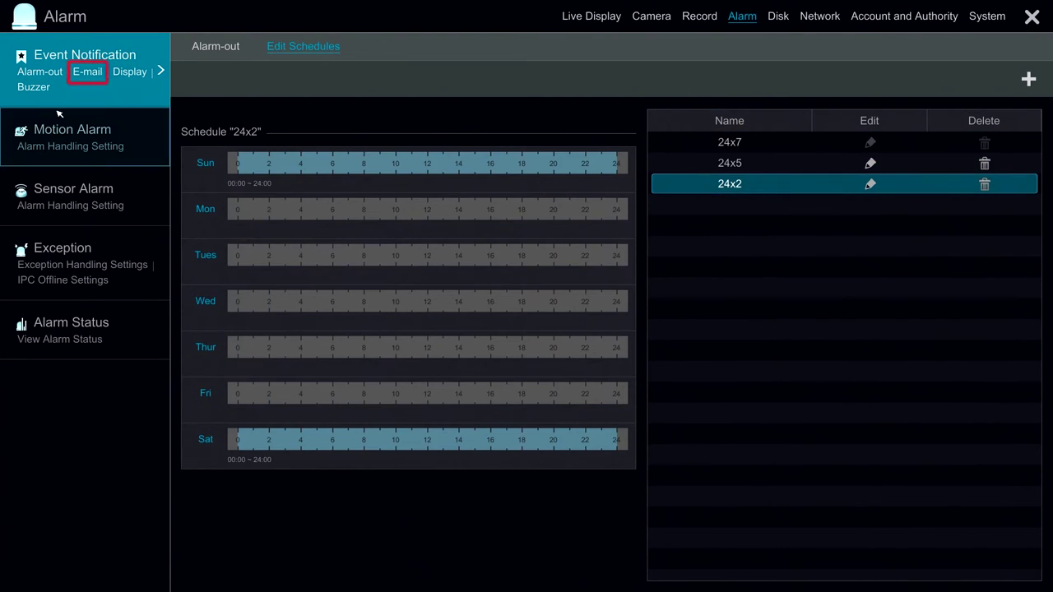
click(95, 75)
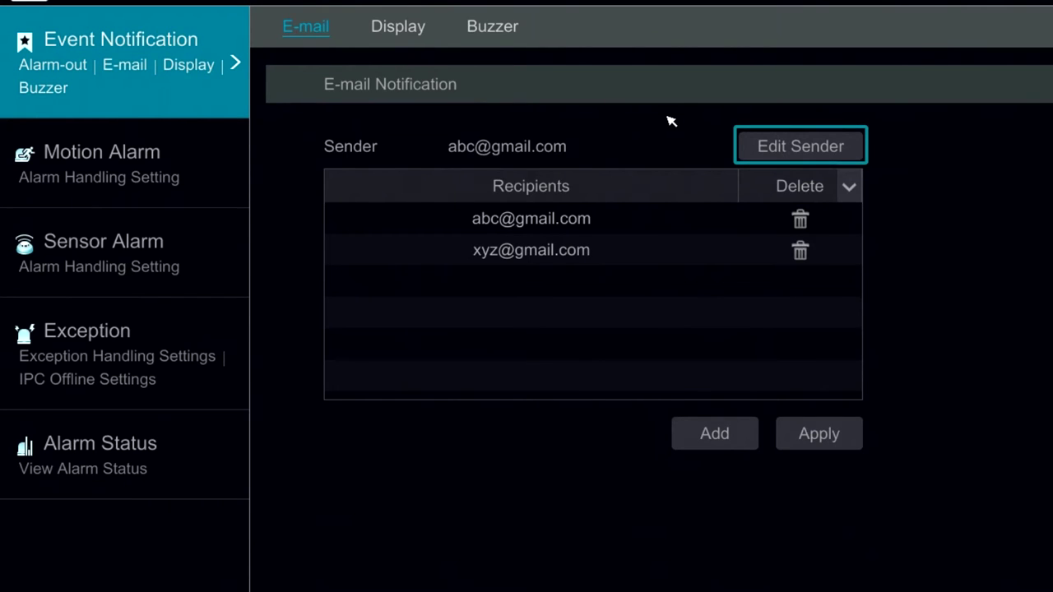
- Review the sender's SMTP server, SSL and image attachment options unchanged, then return to the recipients
click(826, 146)
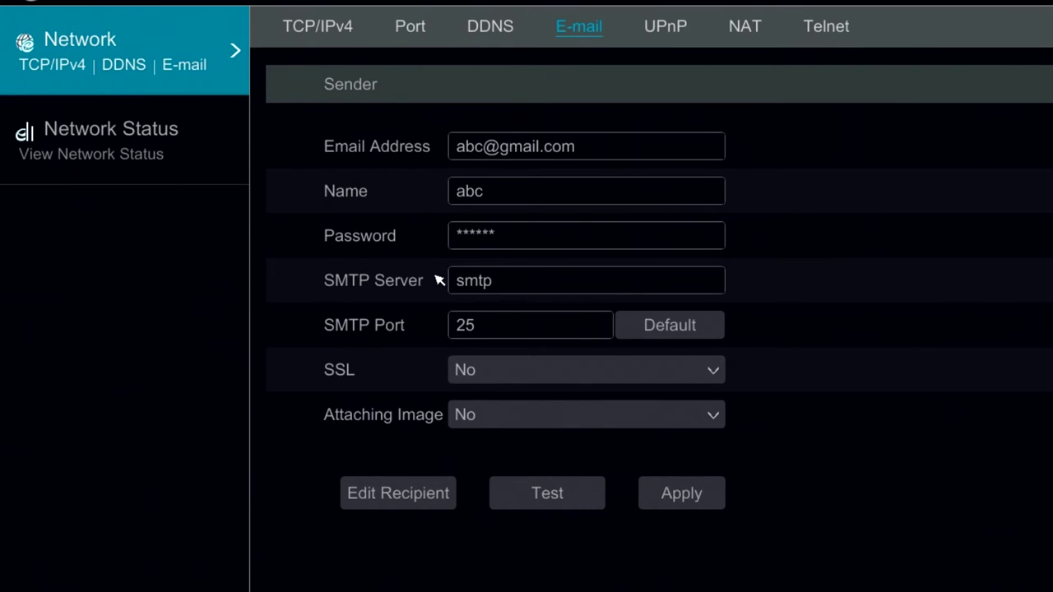
click(457, 285)
click(513, 374)
click(531, 409)
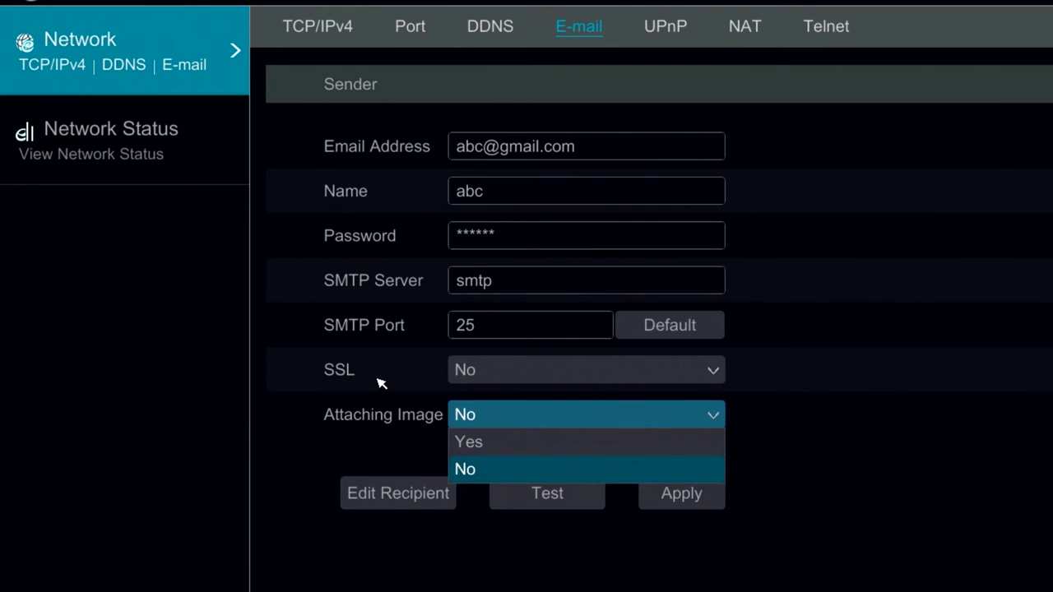
click(398, 494)
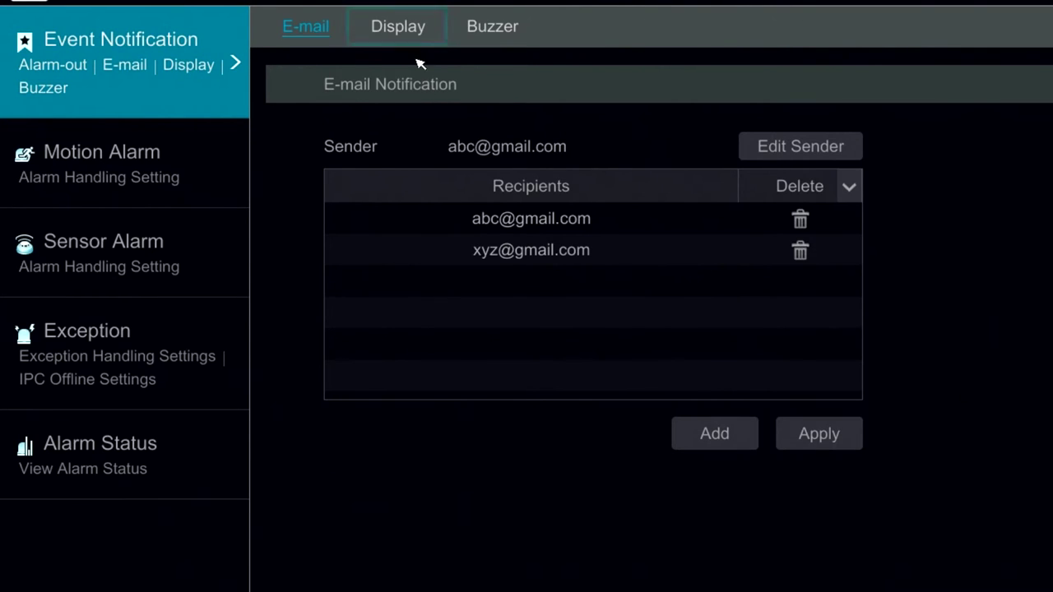
- Check the pop-up video and message box durations, keeping both at 10 Secs
click(423, 29)
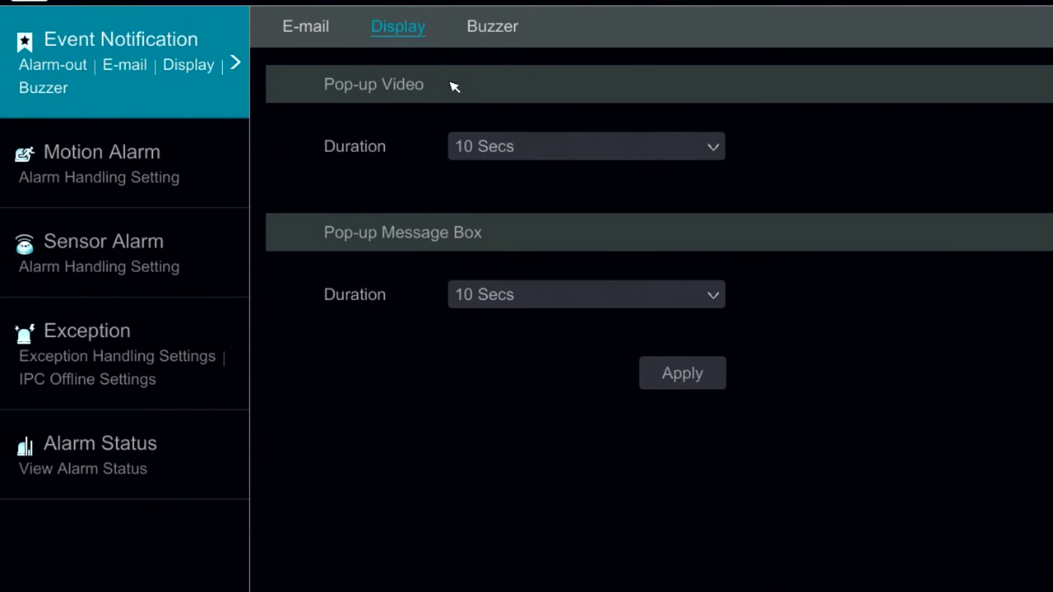
click(516, 148)
click(518, 149)
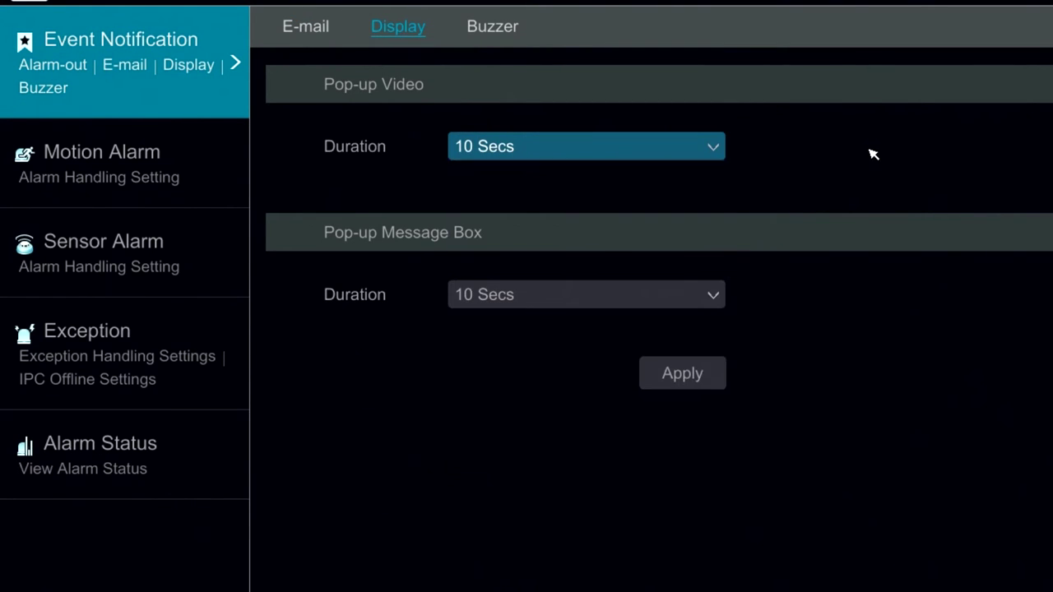
click(501, 299)
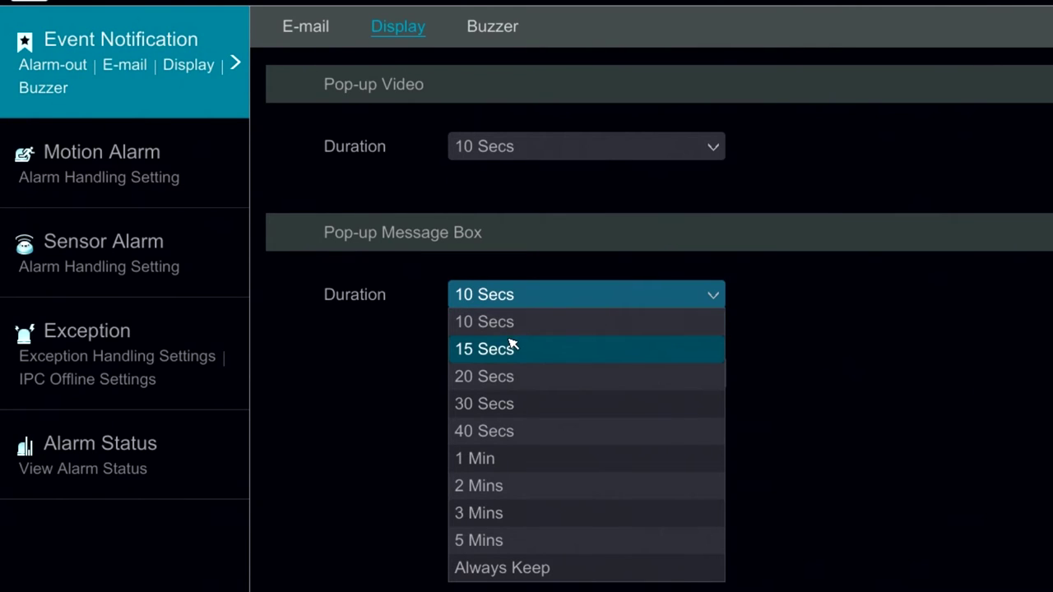
click(857, 215)
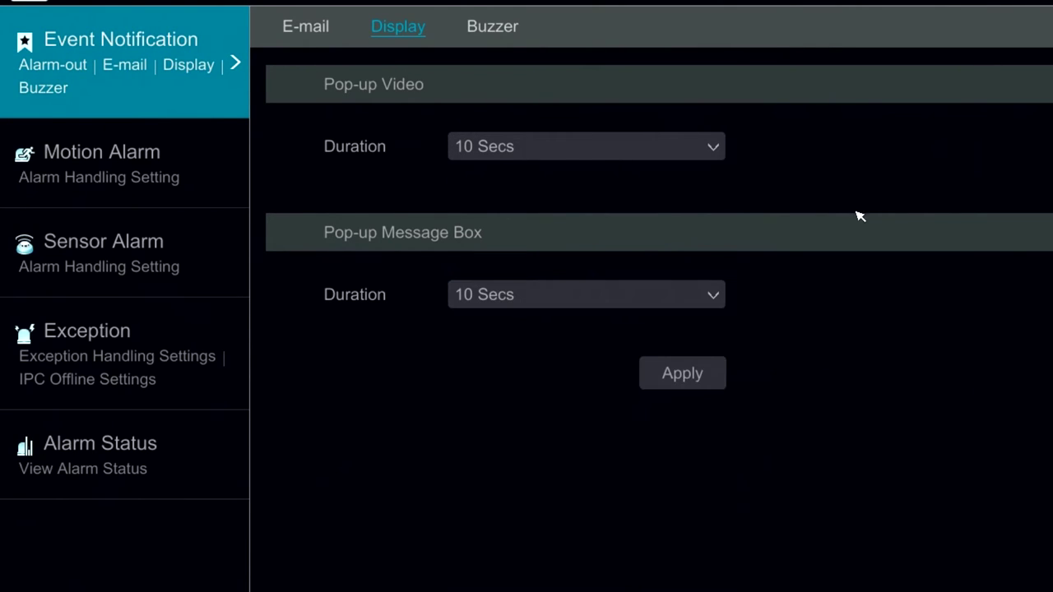
- Check the buzzer delay, keeping it at 5 Secs, then go to Motion Alarm handling
click(513, 33)
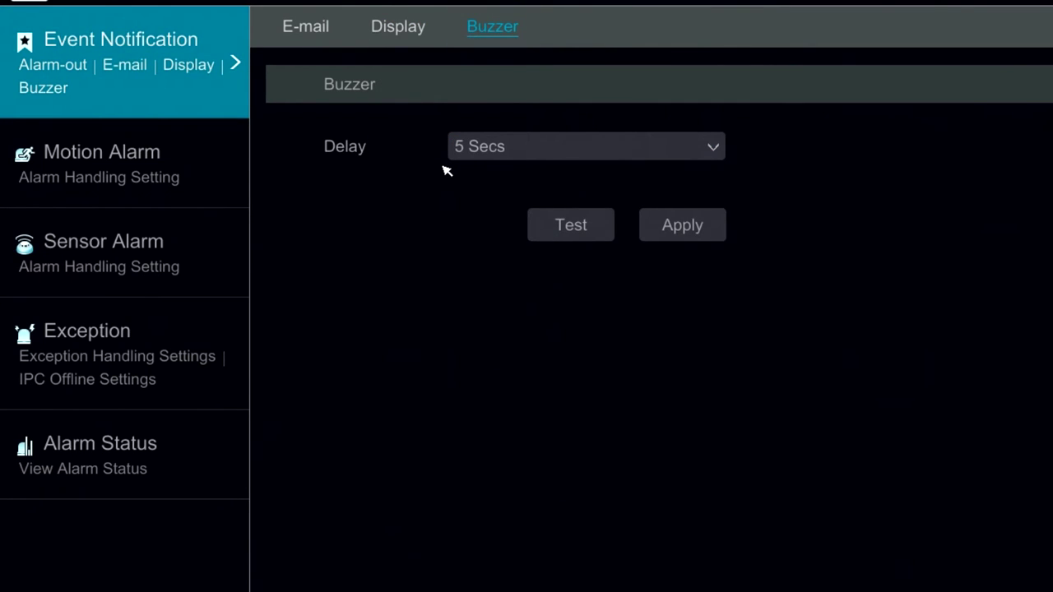
click(483, 149)
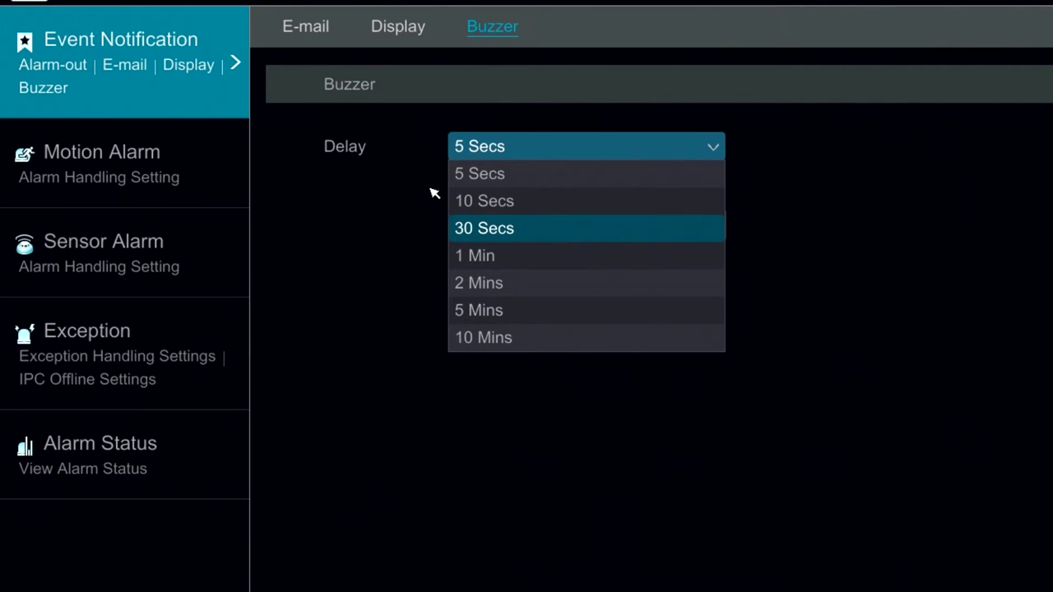
click(399, 177)
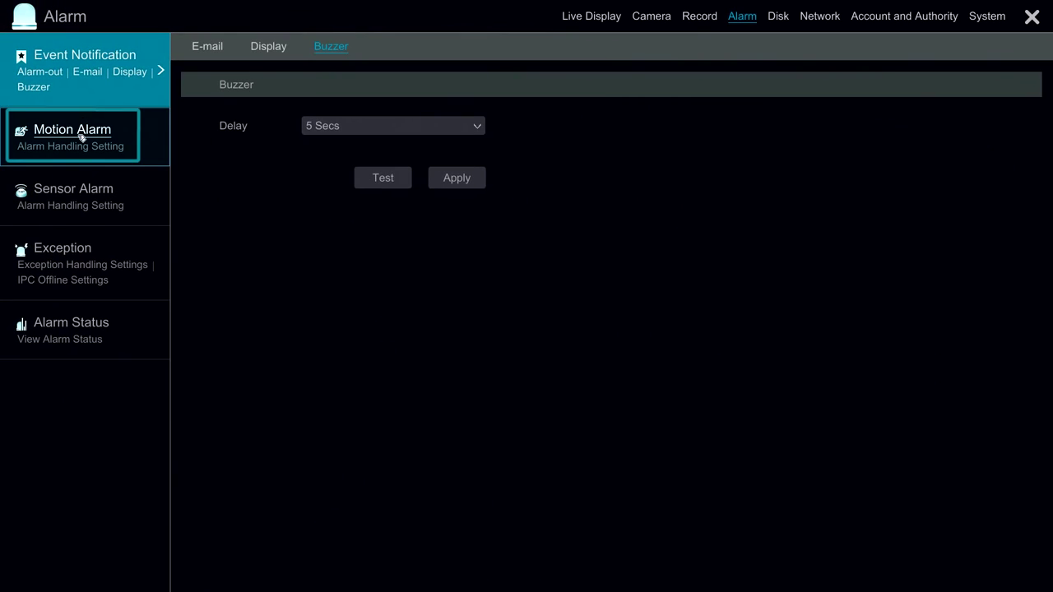
click(82, 137)
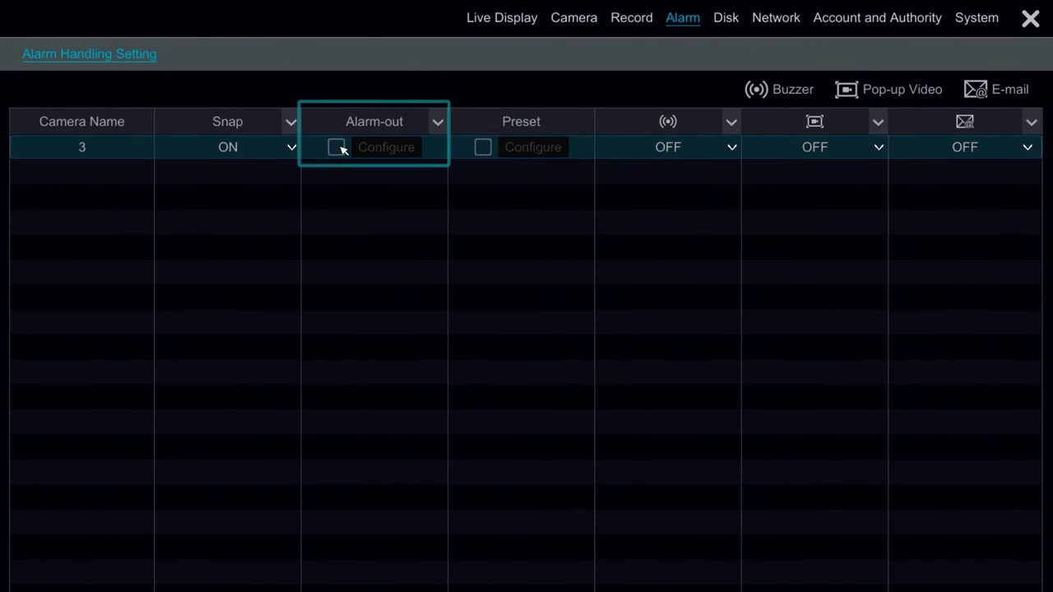
- Open and cancel camera 3's Alarm-out and Preset configuration dialogs without changes
click(335, 148)
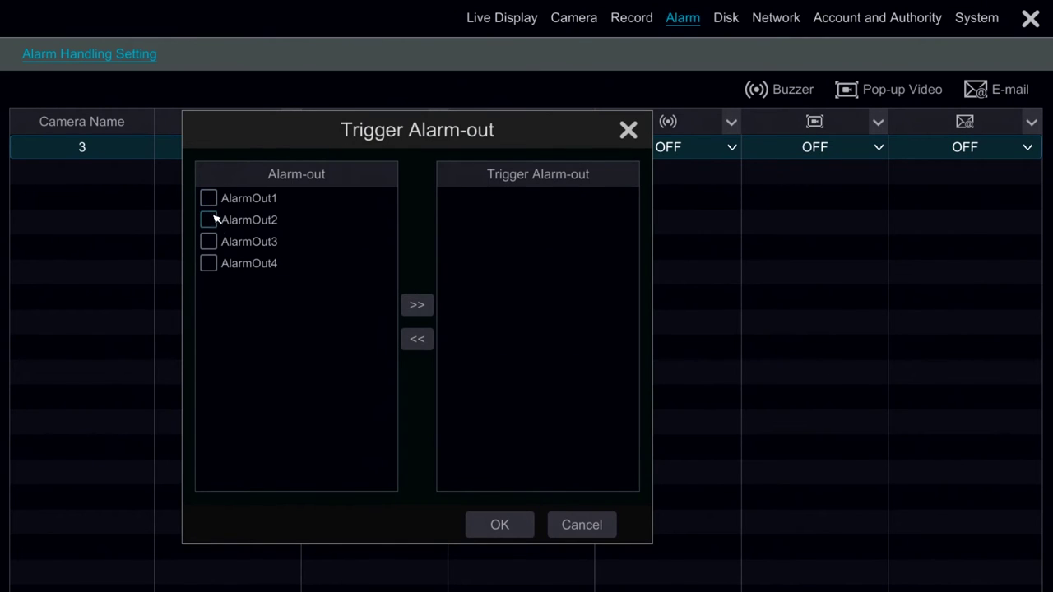
click(598, 524)
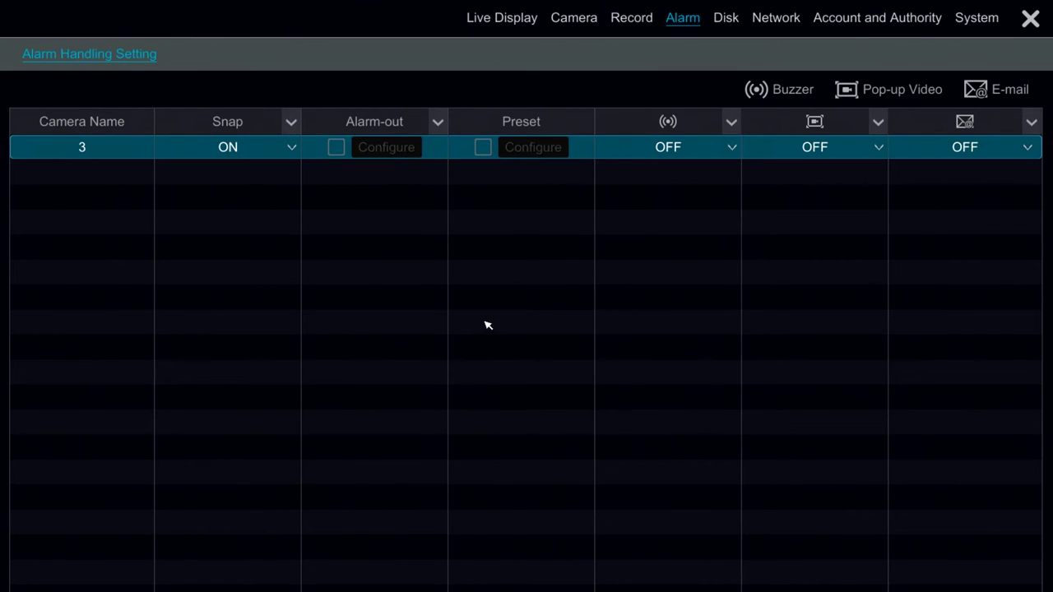
click(484, 148)
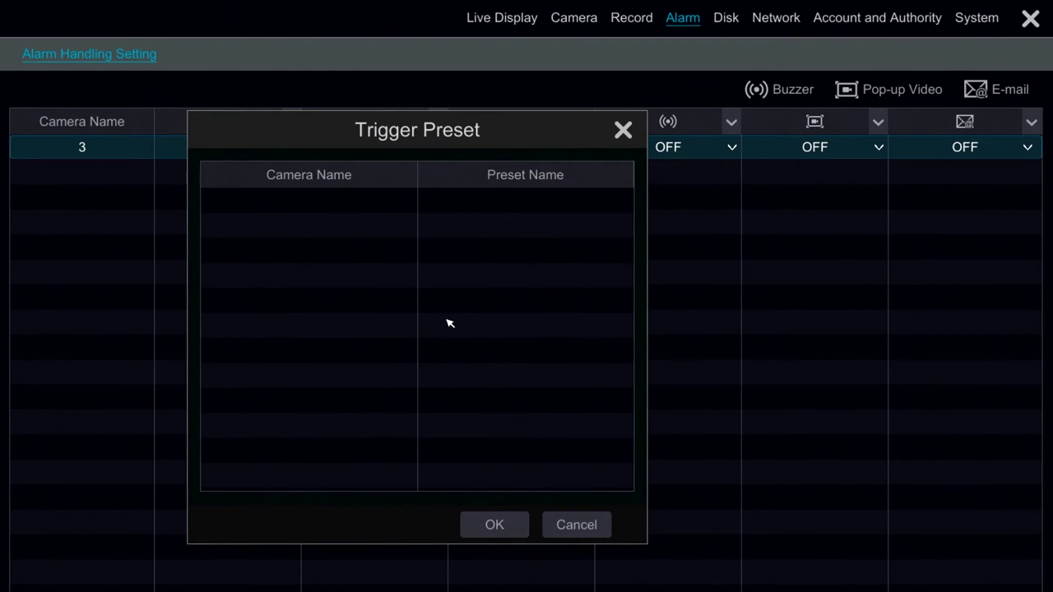
click(589, 529)
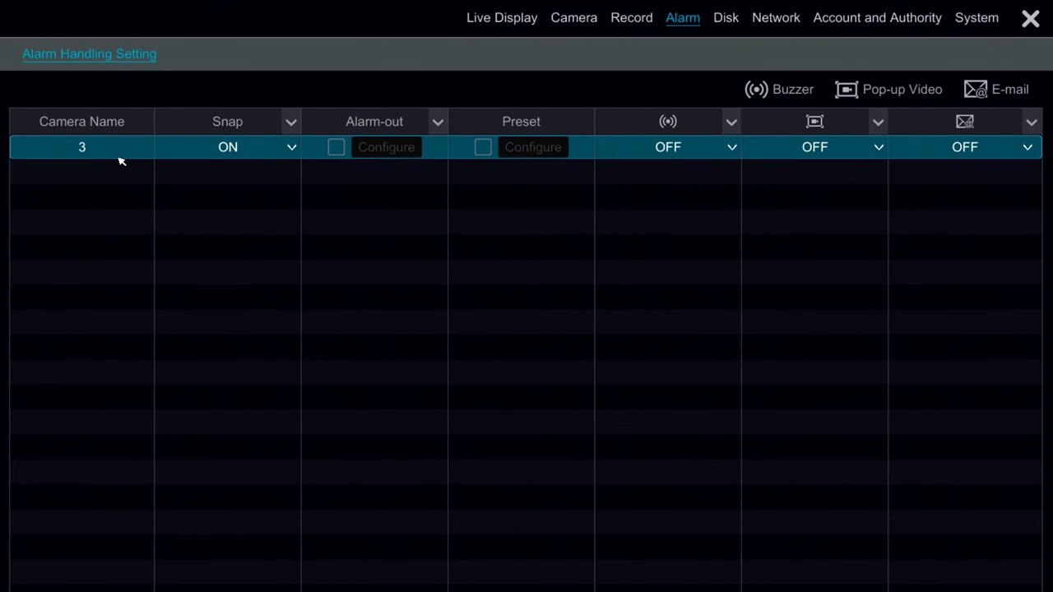
- Check camera 3's Buzzer, Pop-up Video and E-mail options, leaving them OFF, then open Sensor Alarm
click(717, 155)
click(716, 154)
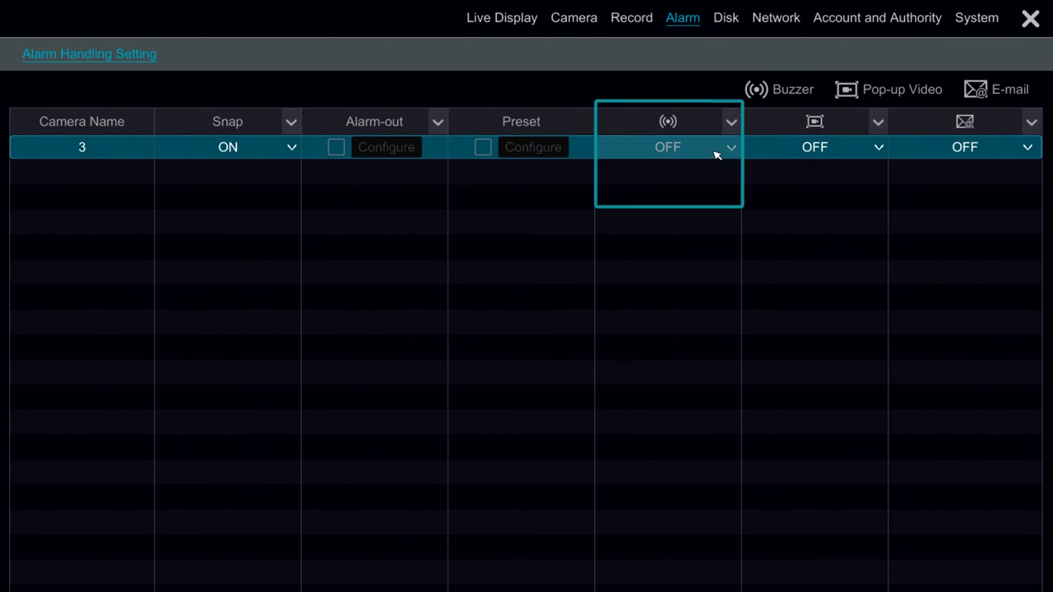
click(830, 148)
click(966, 147)
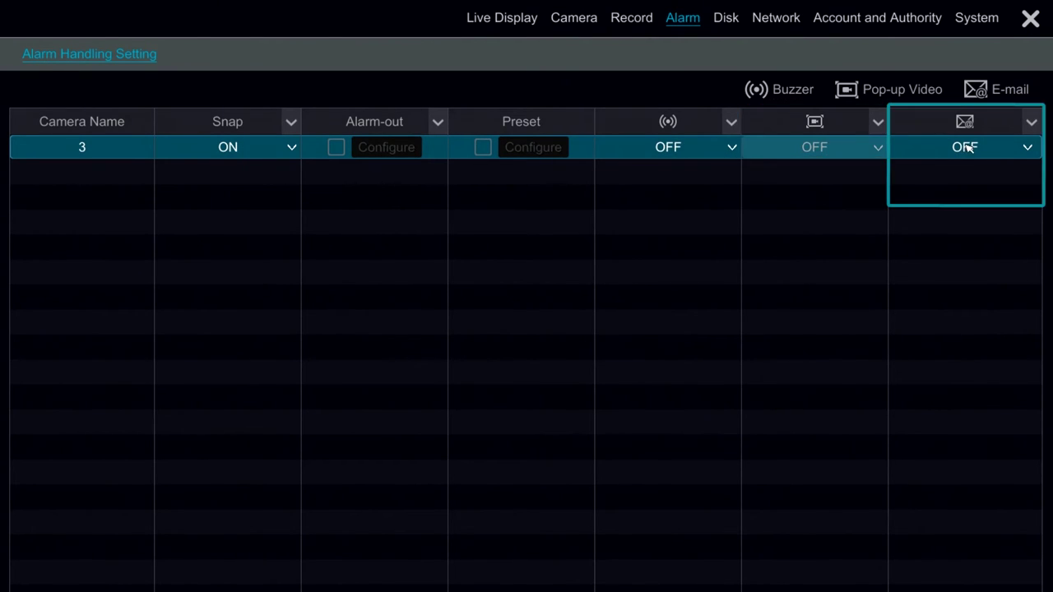
click(968, 148)
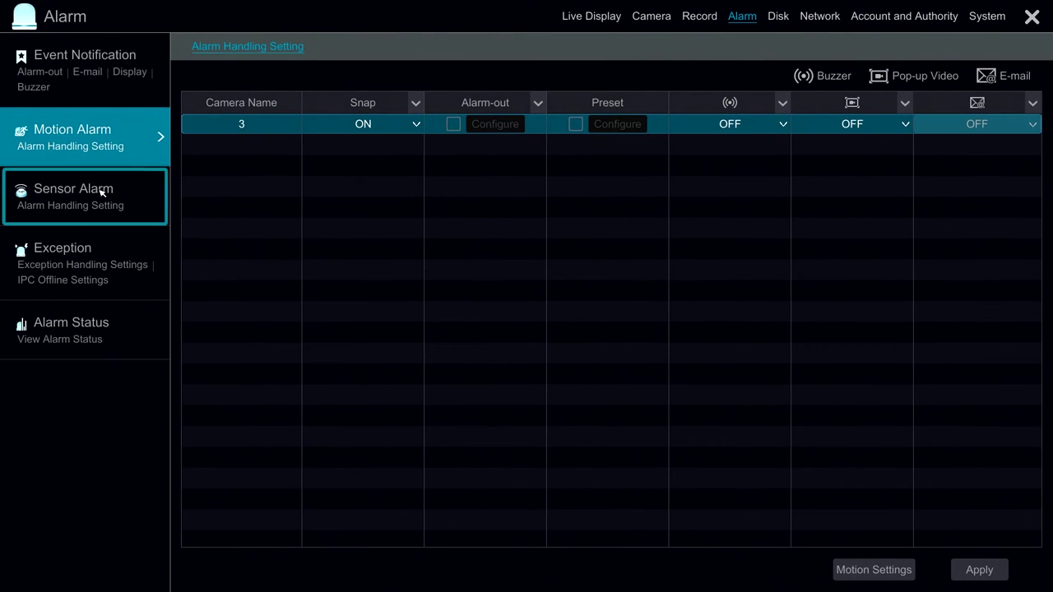
click(101, 190)
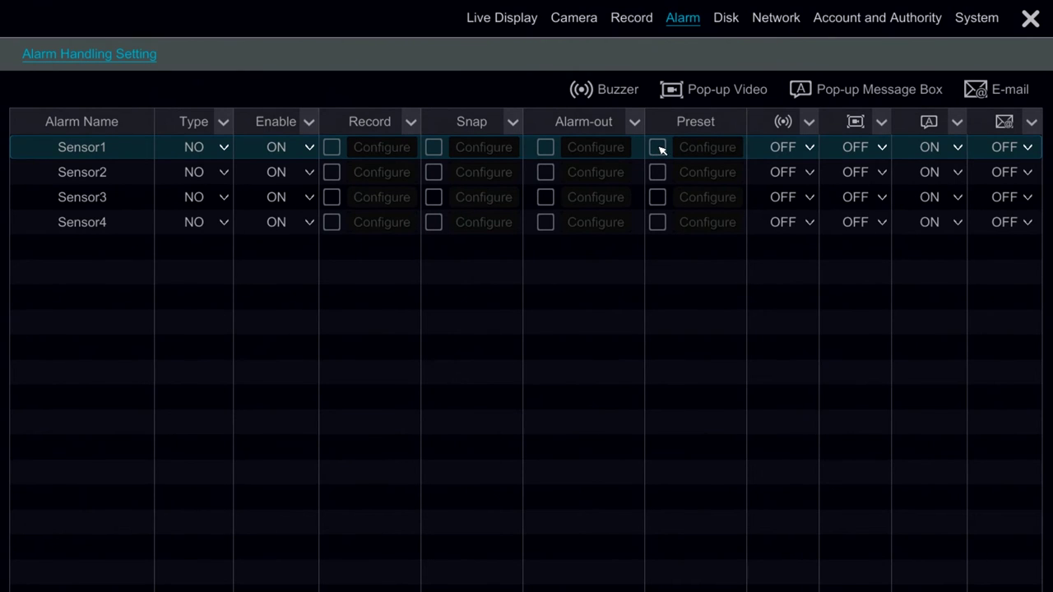
click(785, 150)
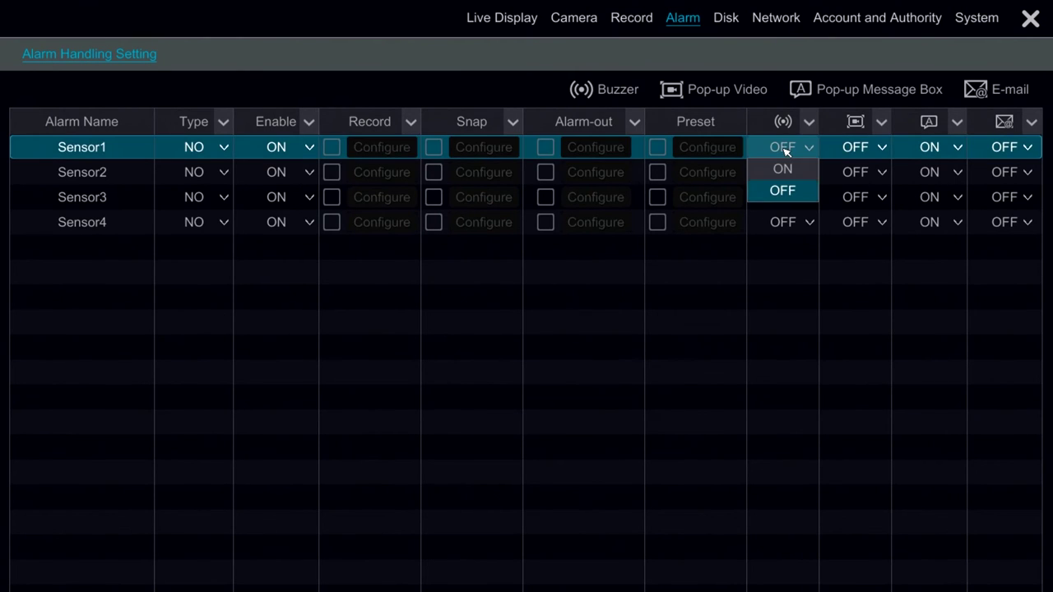
click(854, 153)
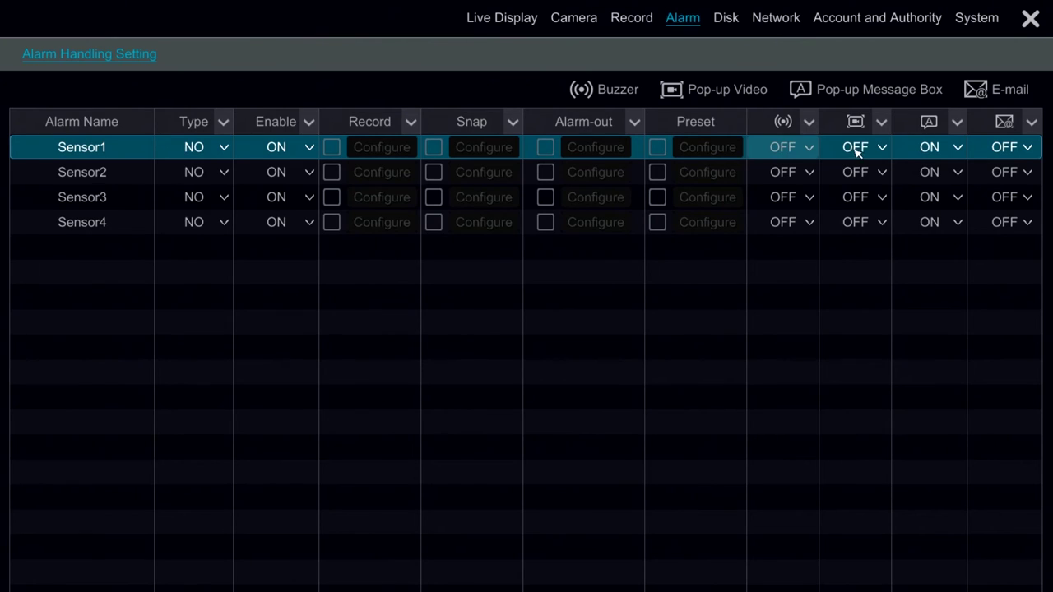
click(859, 153)
click(944, 152)
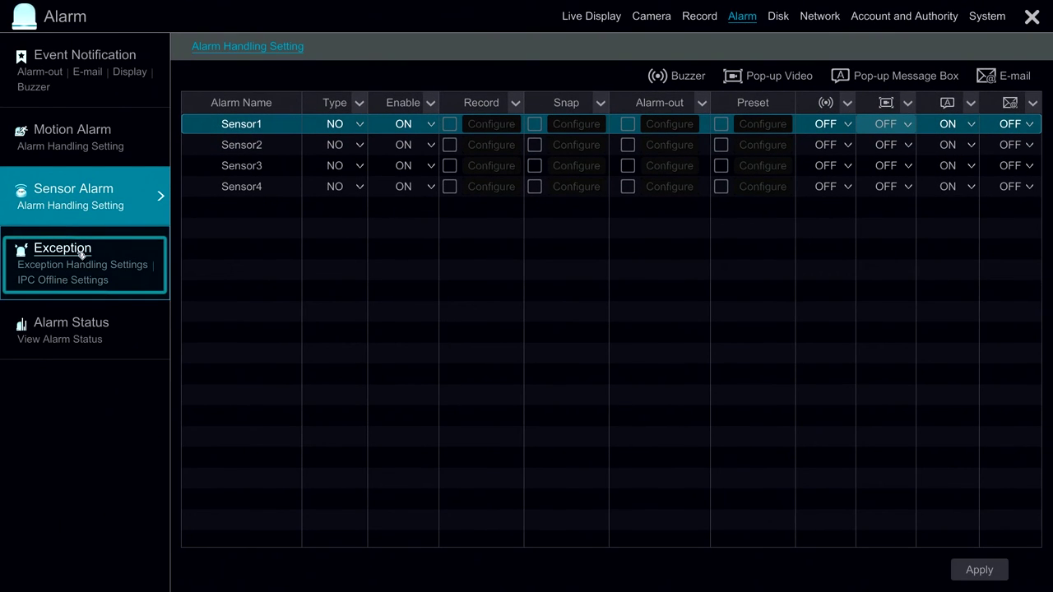
click(81, 255)
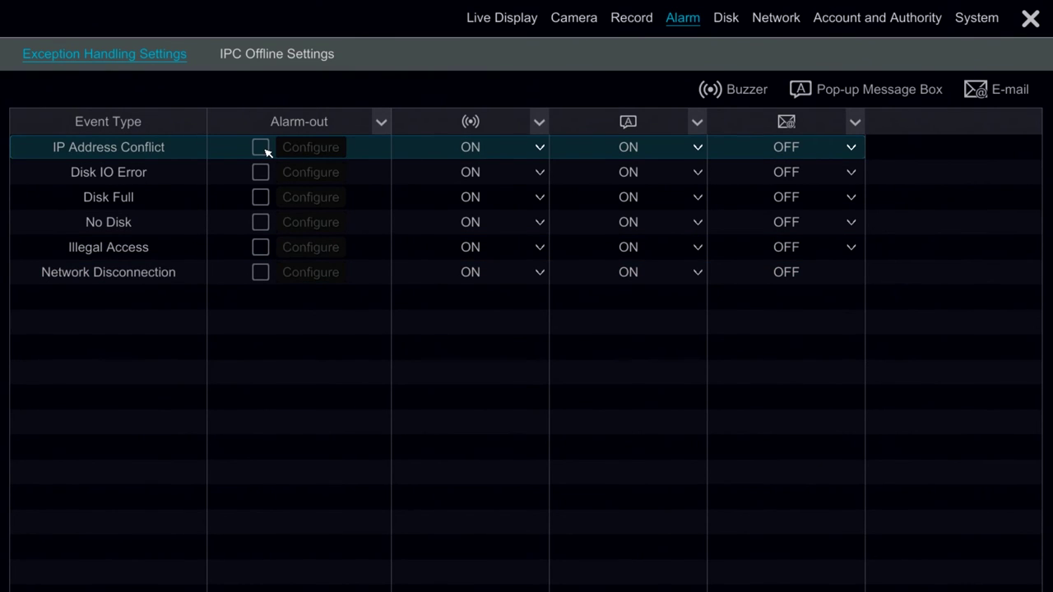
- View camera 3's IPC Offline Settings, then go to the Alarm Status page
click(277, 54)
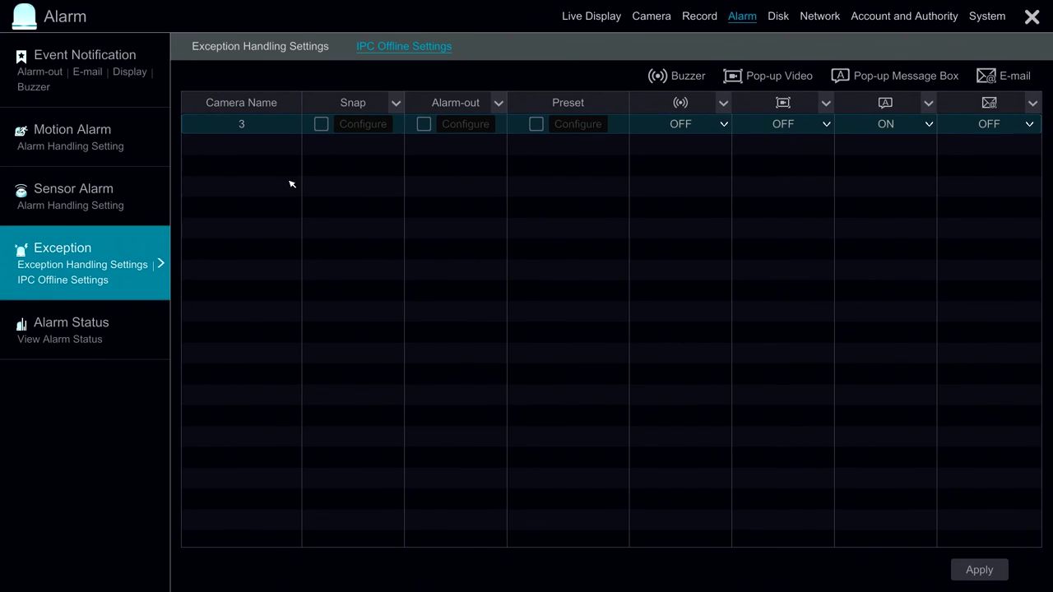
click(86, 325)
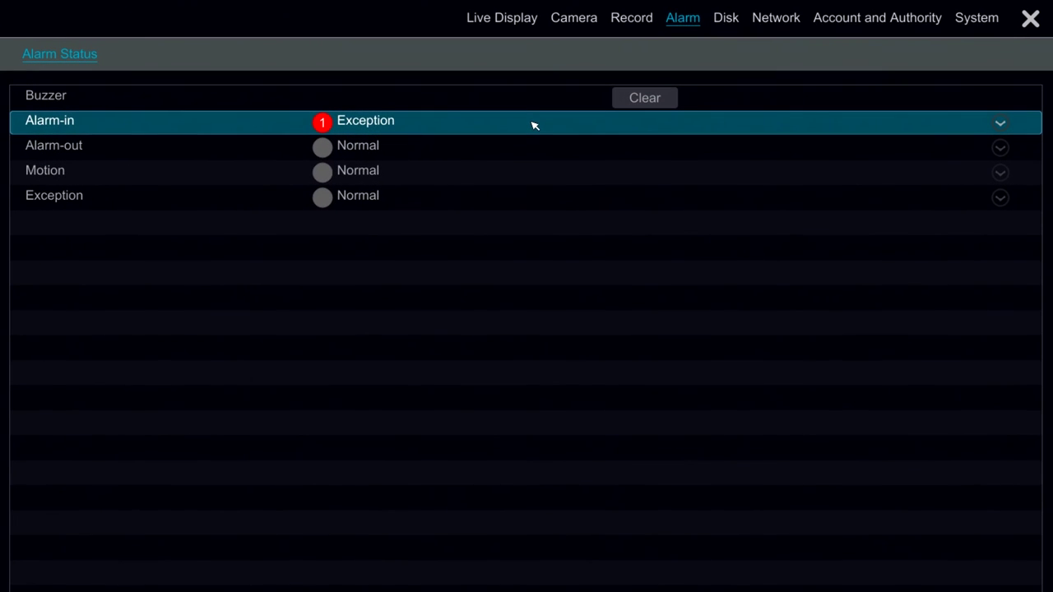
- Expand the Alarm-in exception to see Sensor1's alarm details and clear the buzzer alarm
click(1002, 130)
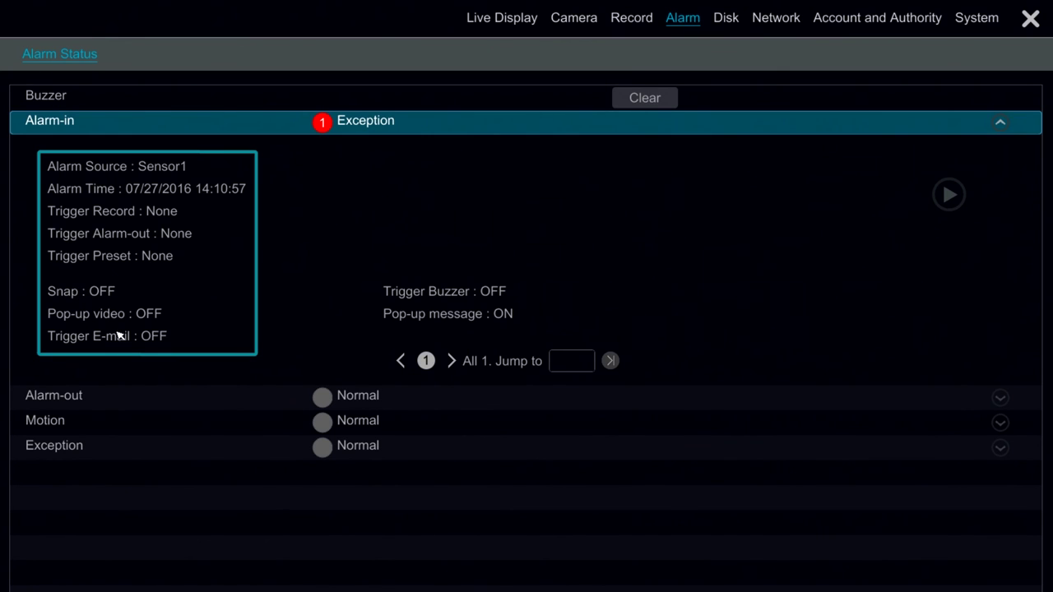
click(460, 304)
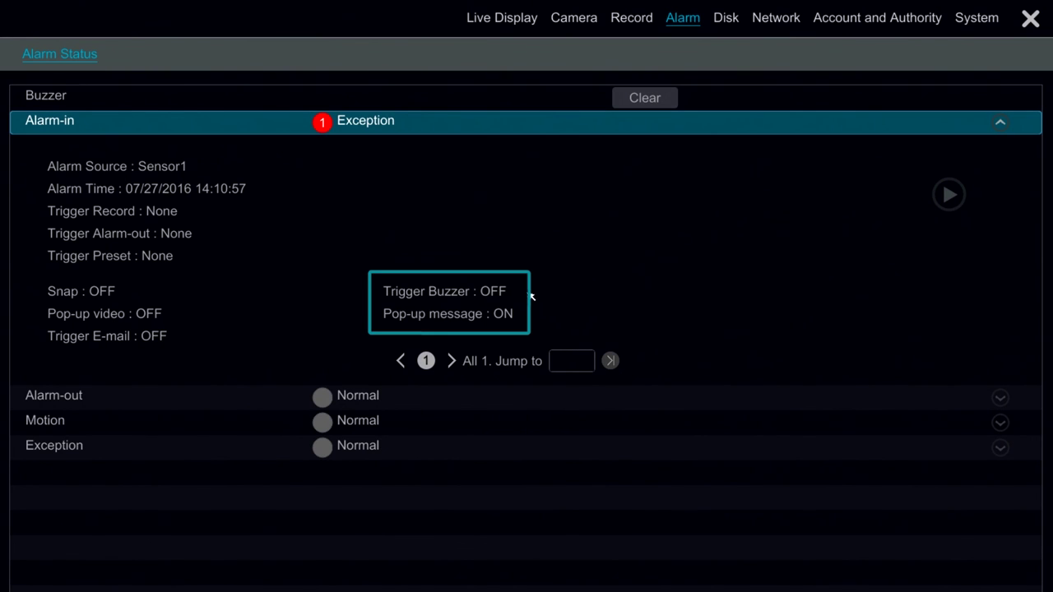
click(654, 100)
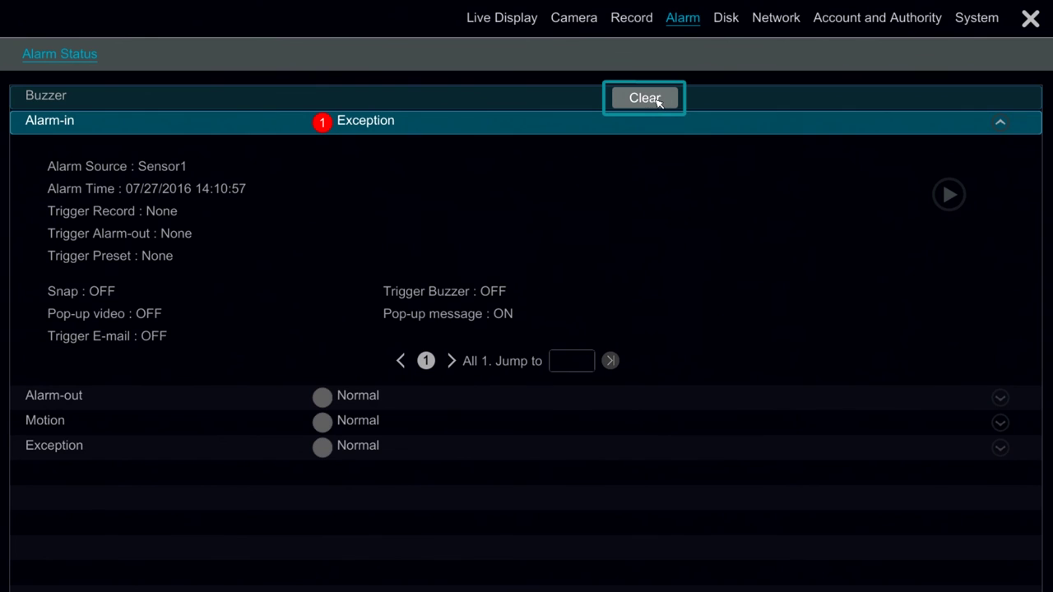